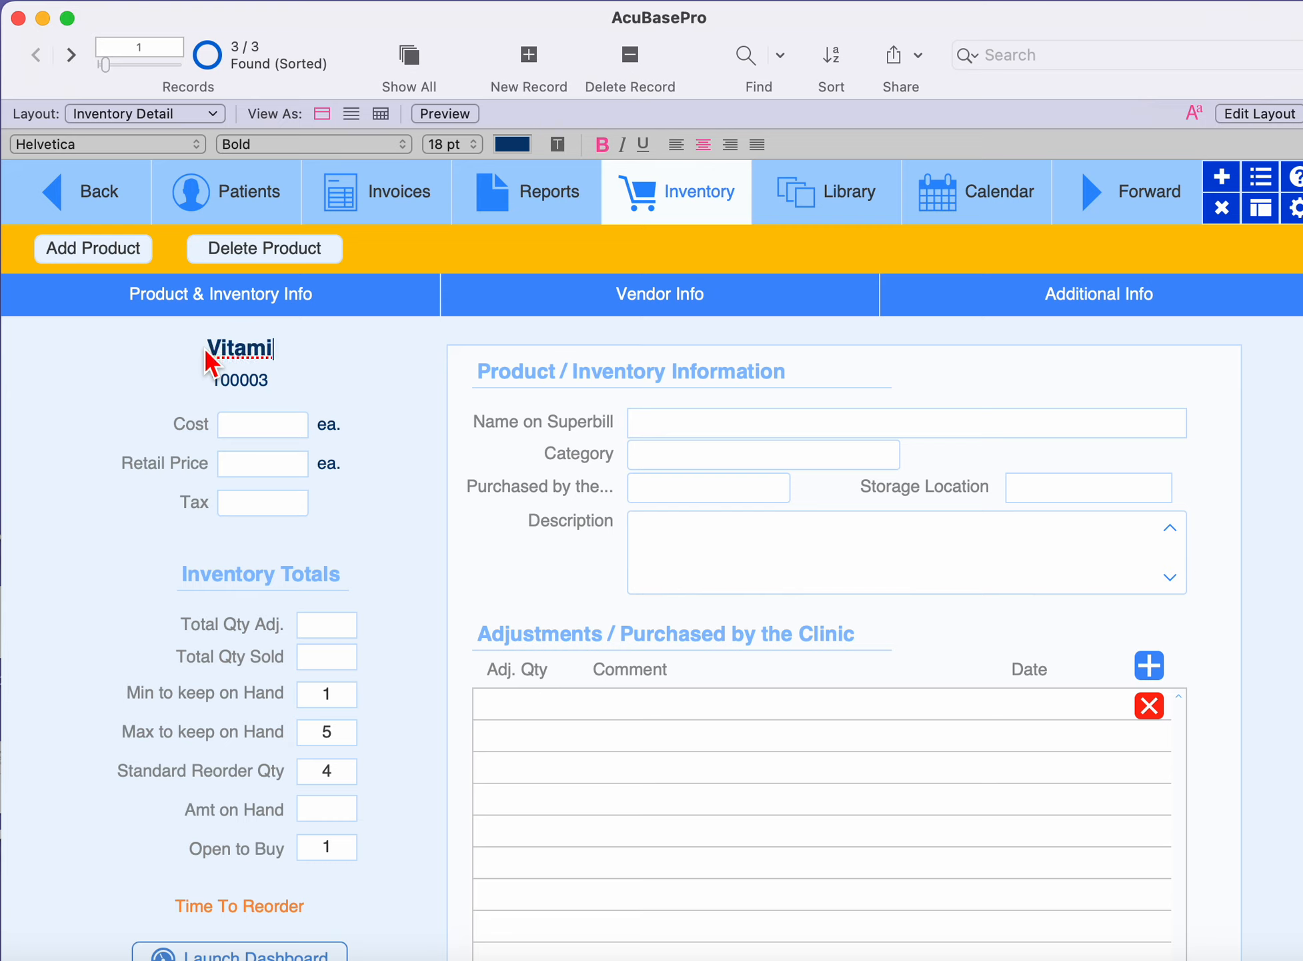
# Set the Vitamin C product's cost to 4 and its retail price to 8.
pyautogui.click(247, 423)
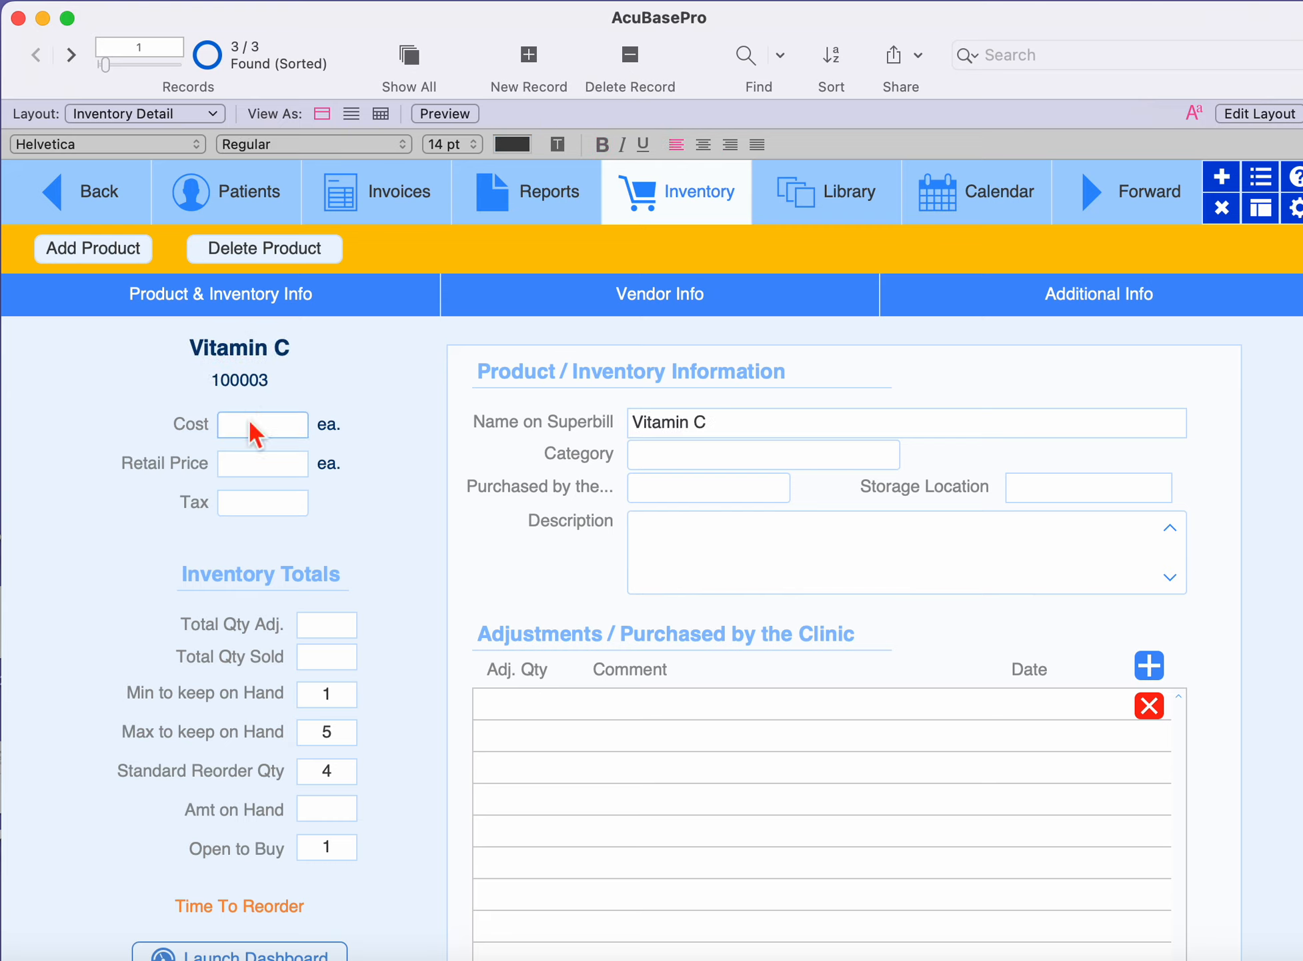
pyautogui.click(719, 424)
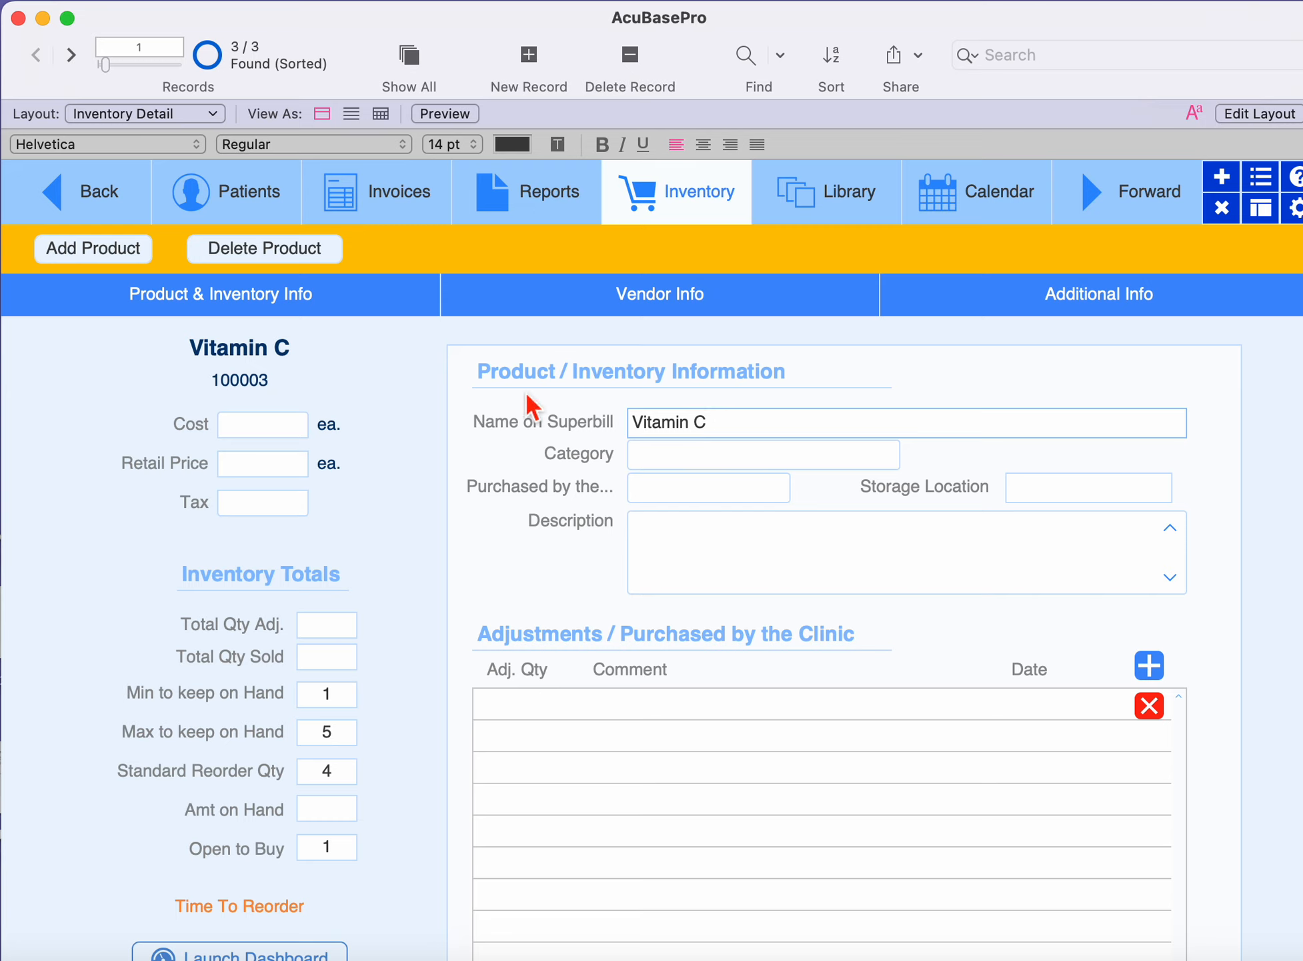
pyautogui.click(264, 424)
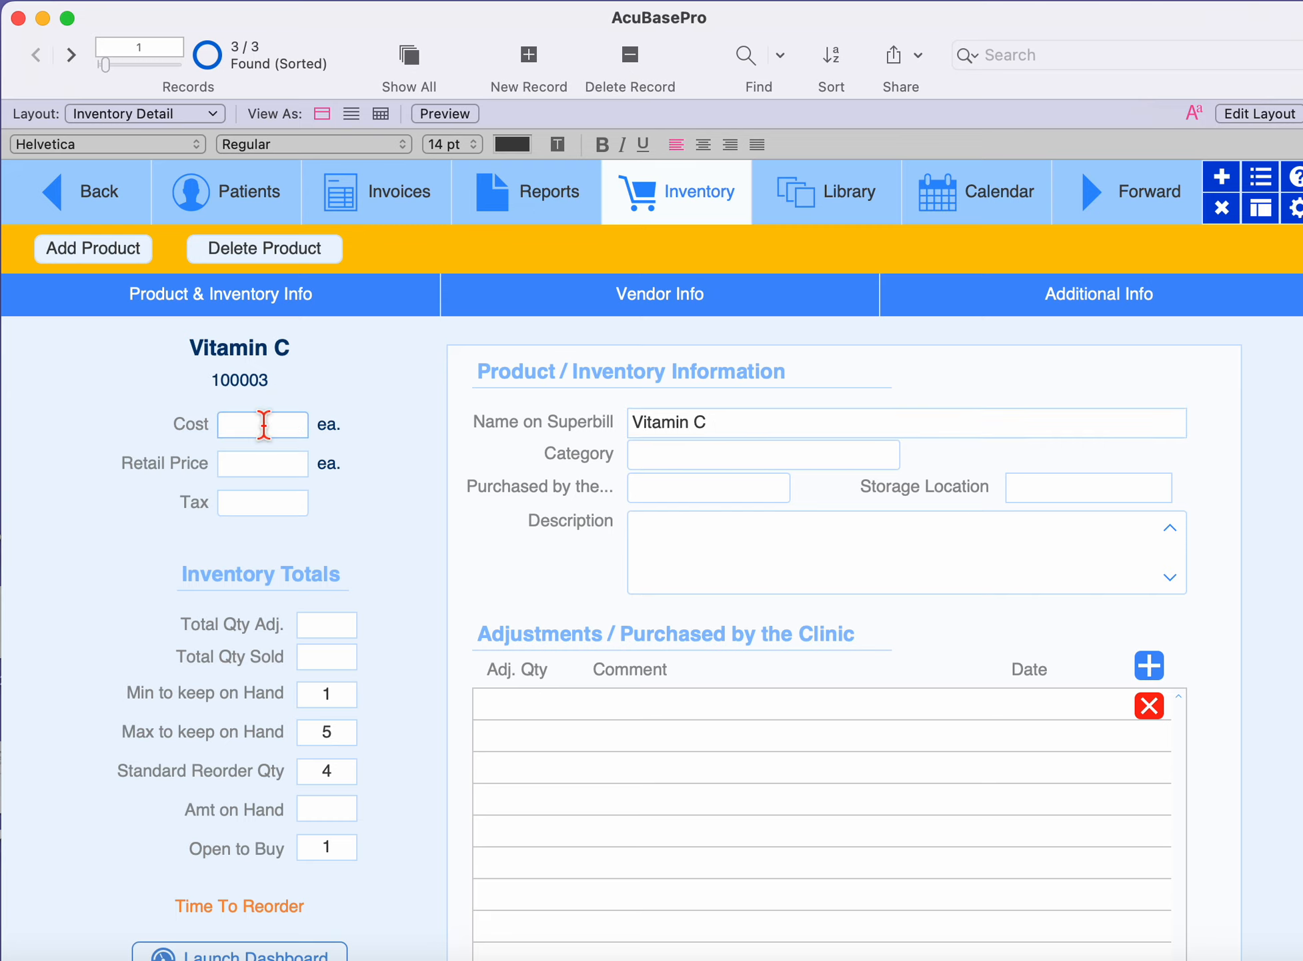
pyautogui.write('4')
pyautogui.click(263, 467)
pyautogui.write('8')
# Add the rate .10 to the value list of the product's Tax field.
pyautogui.click(259, 505)
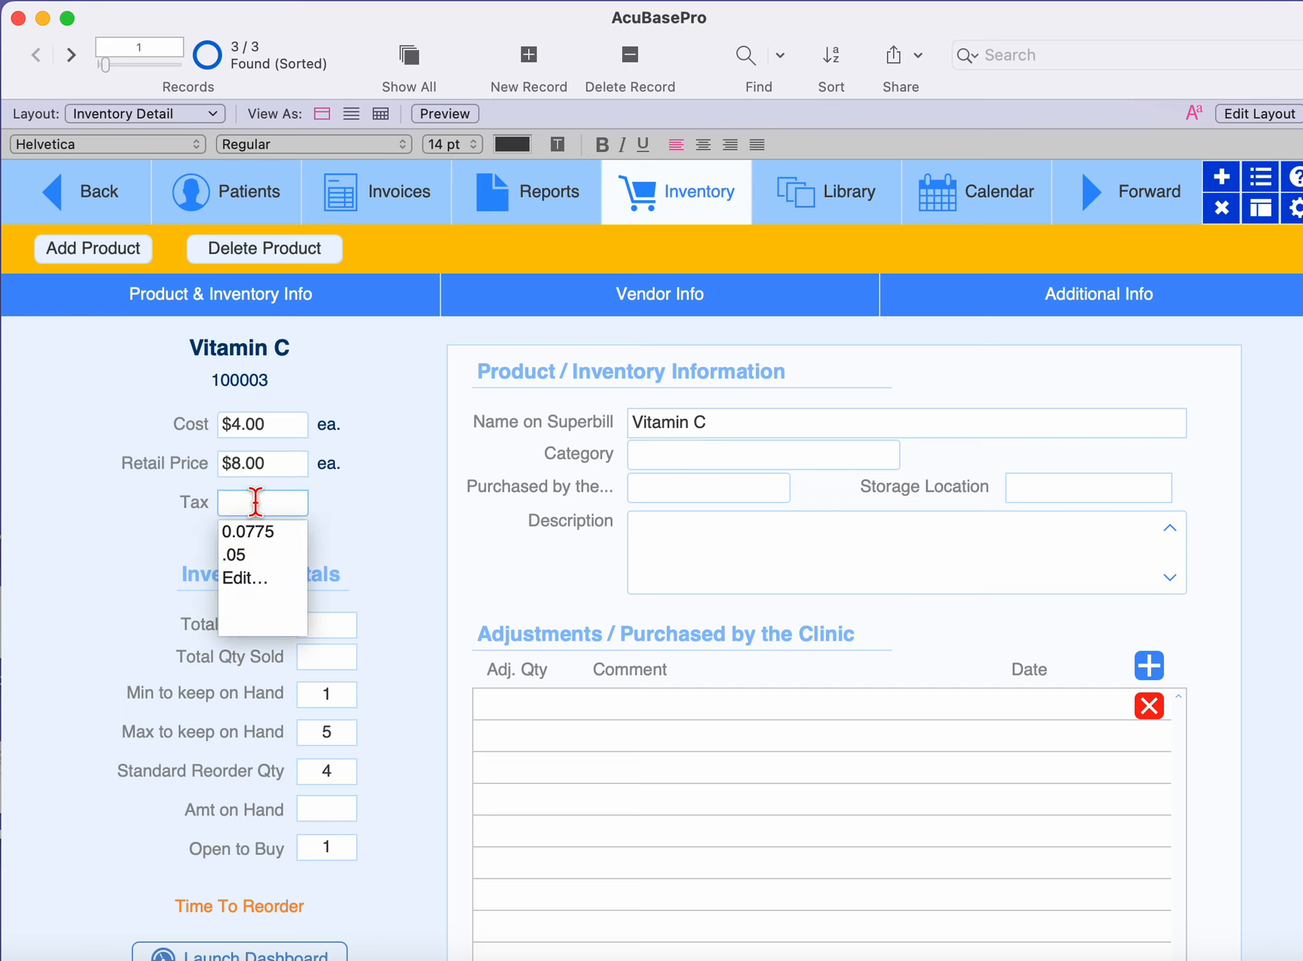
pyautogui.click(237, 577)
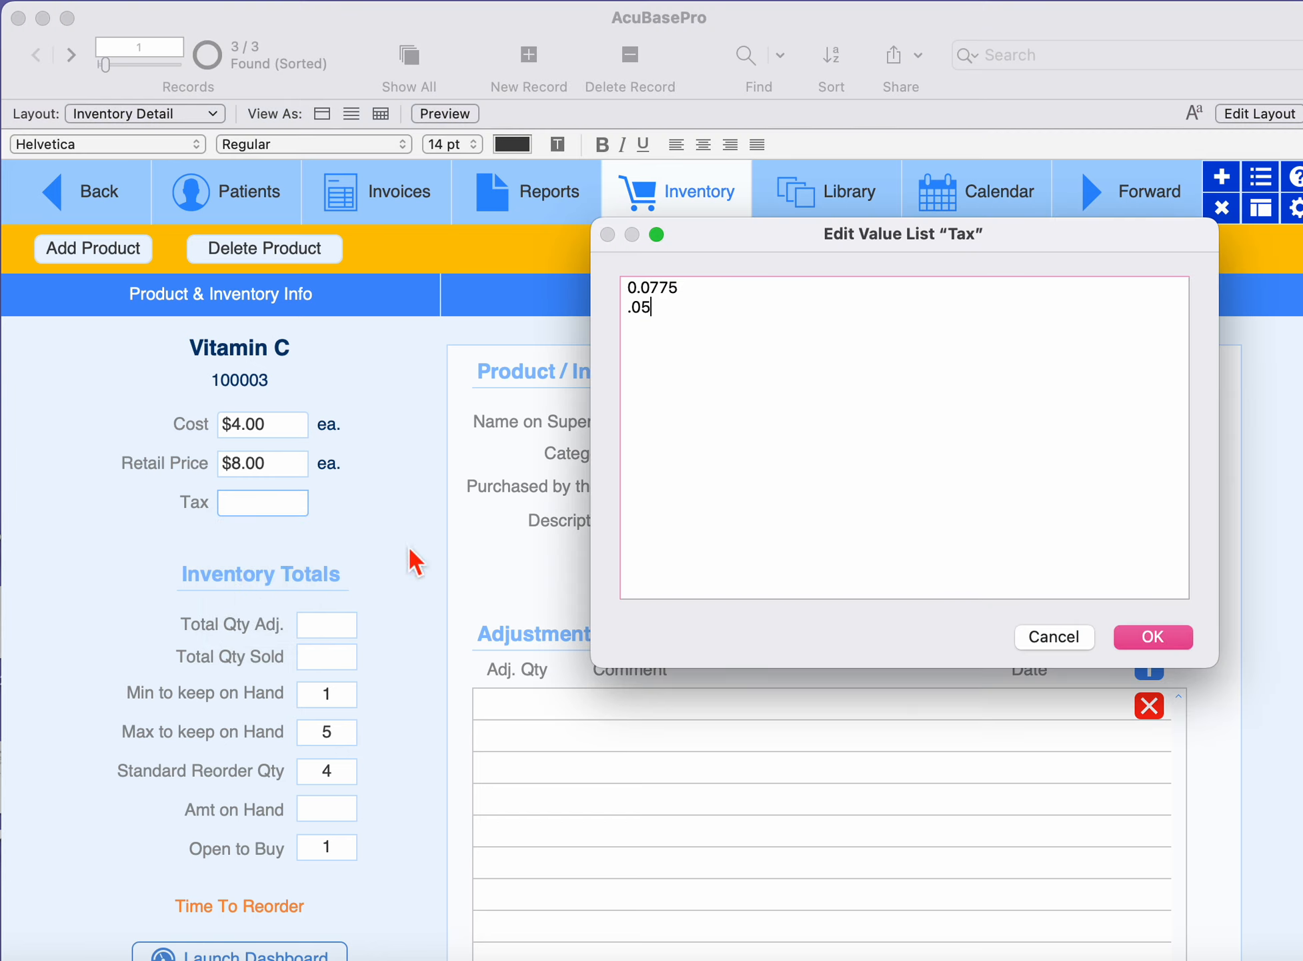
pyautogui.press('Return')
pyautogui.write('.10')
pyautogui.click(1165, 638)
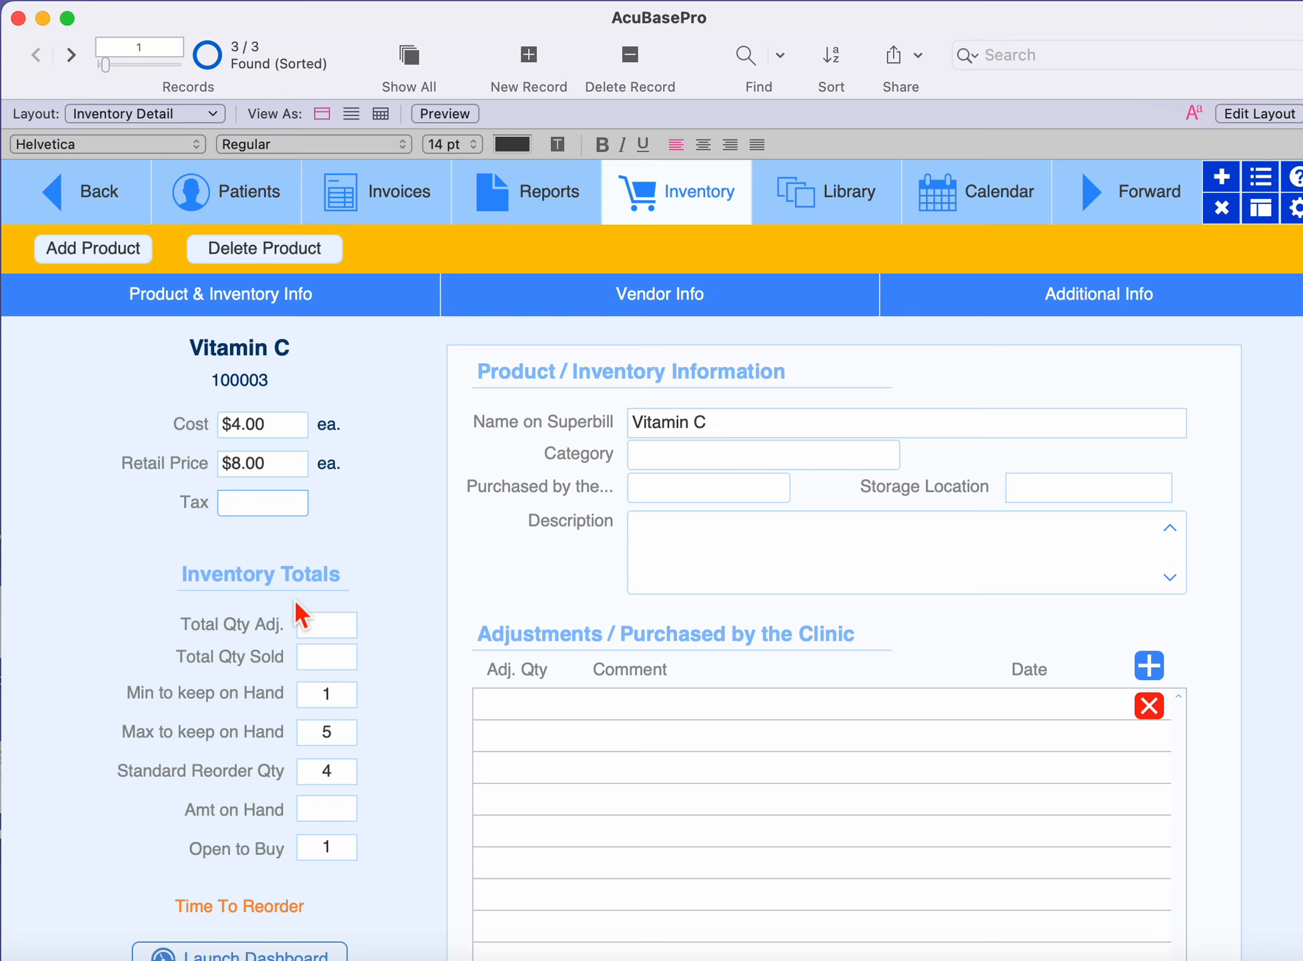
# Add the entry Vitamins to the value list of the product's Category field.
pyautogui.scroll(-2, 293, 597)
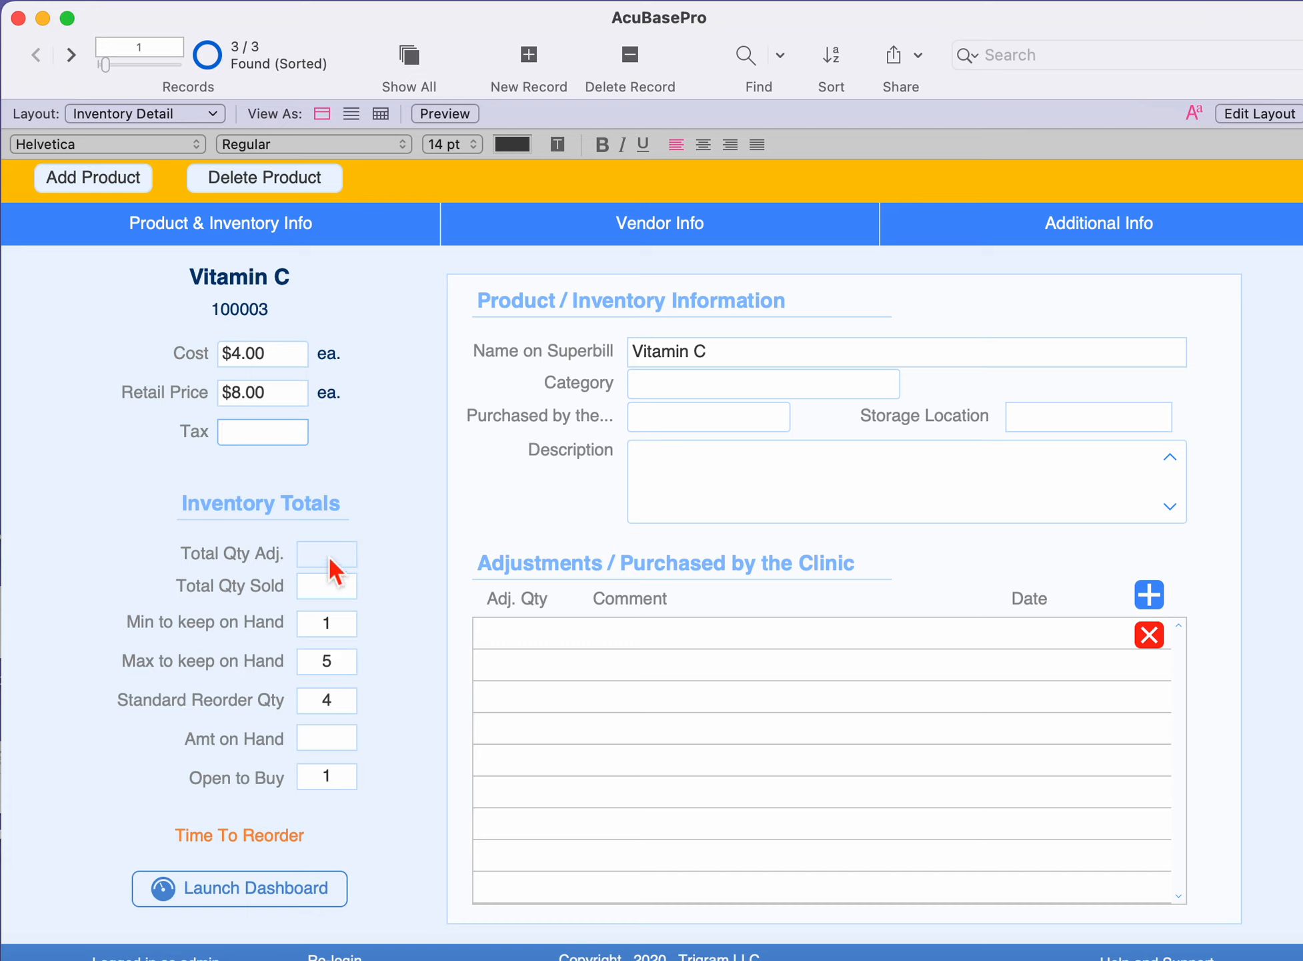
pyautogui.click(335, 623)
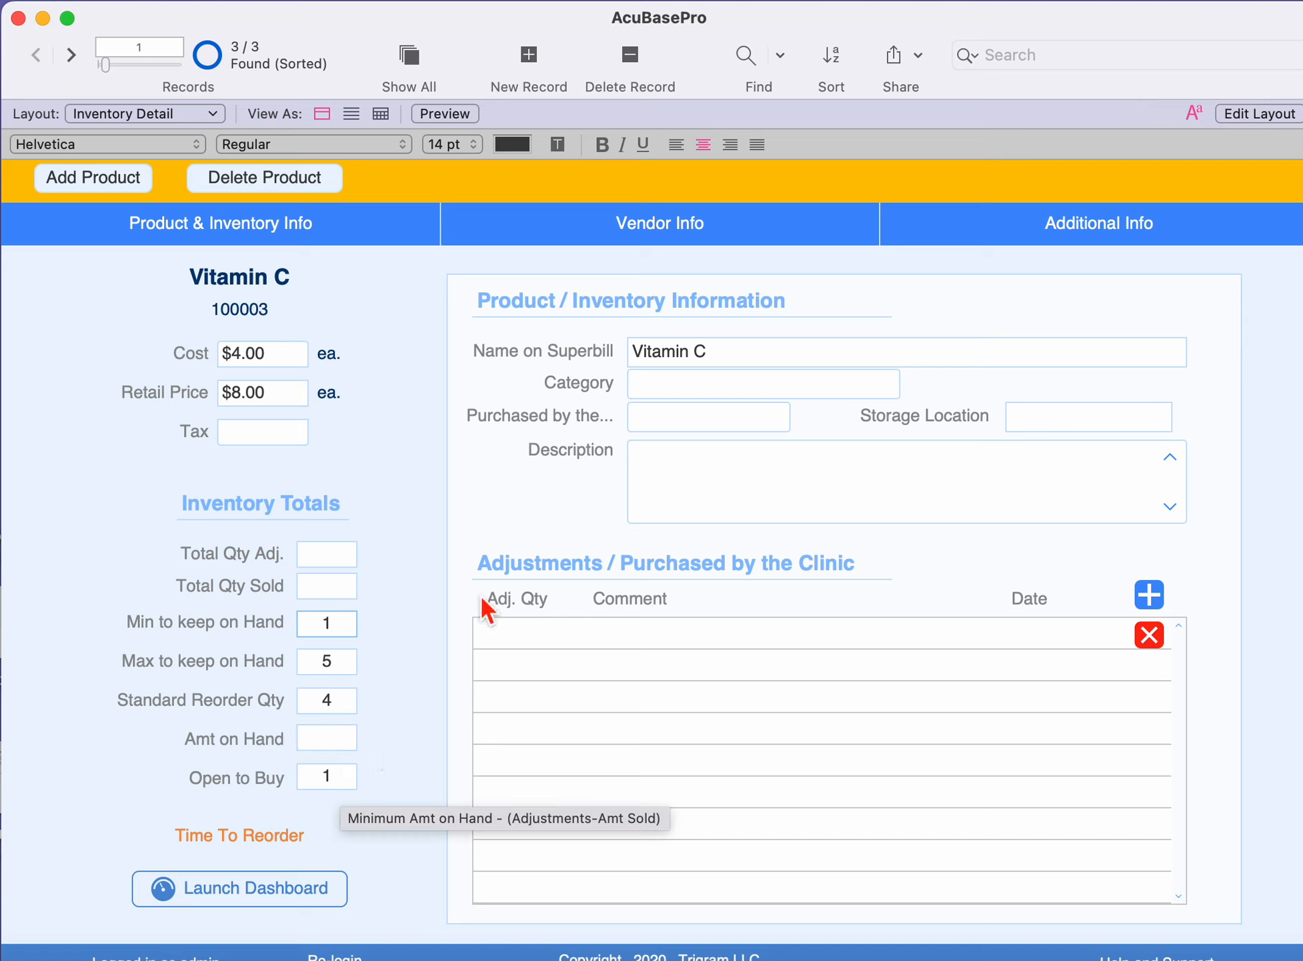
pyautogui.click(723, 388)
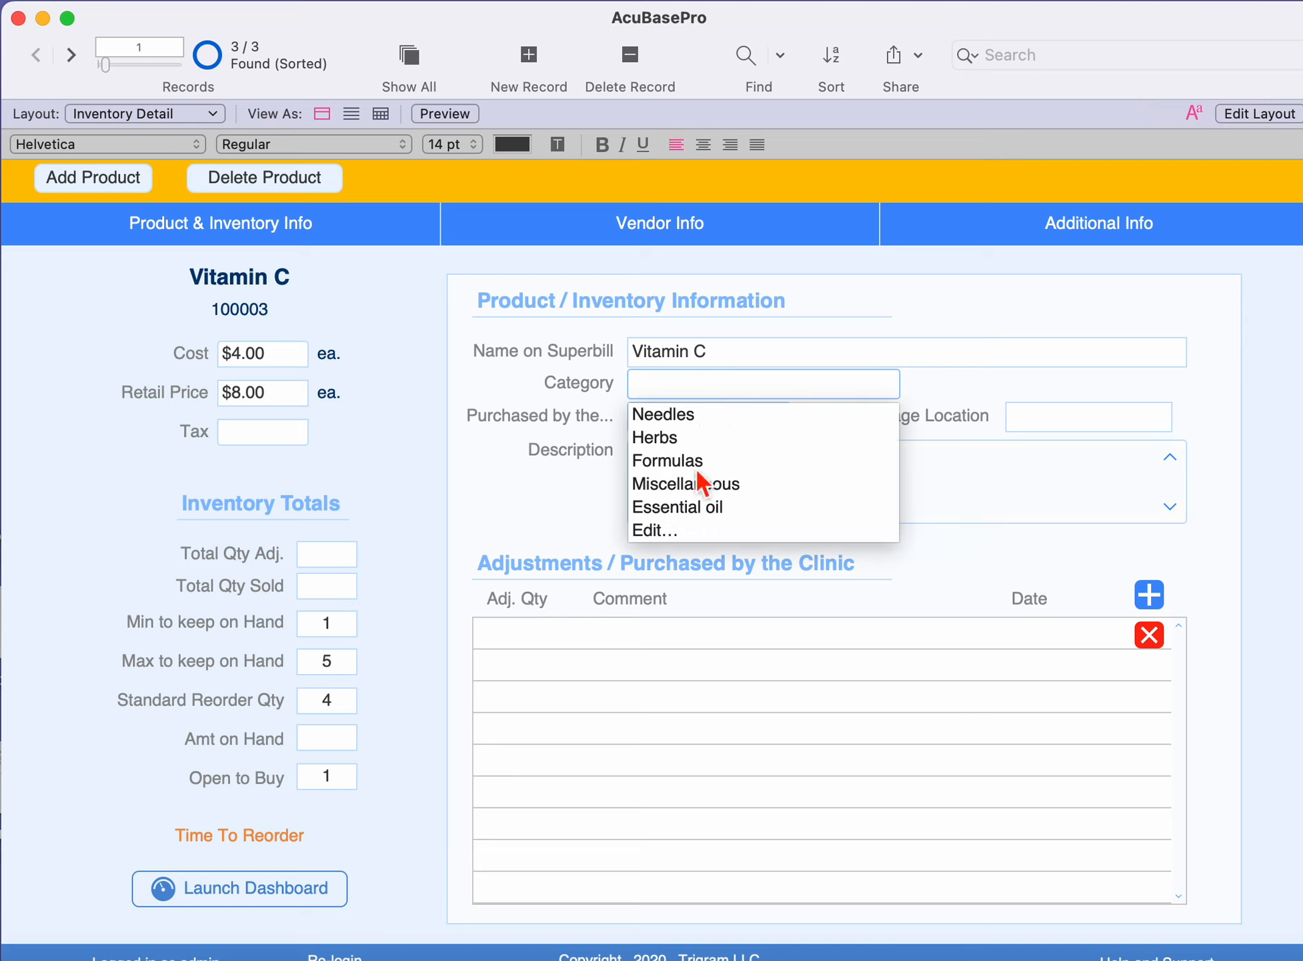
pyautogui.click(660, 532)
pyautogui.press('Return')
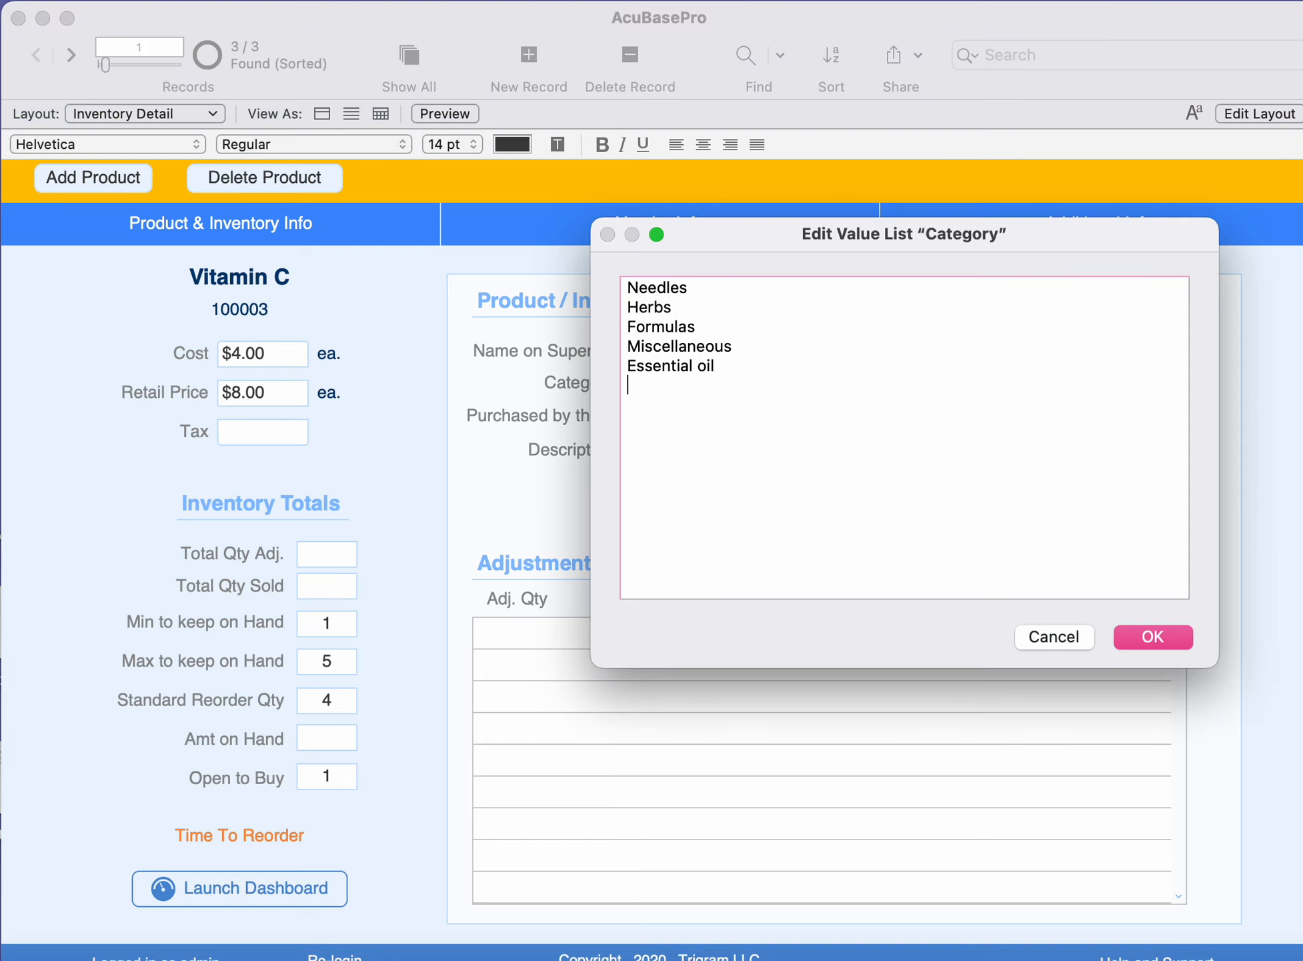
pyautogui.write('Vitamins')
pyautogui.click(1169, 644)
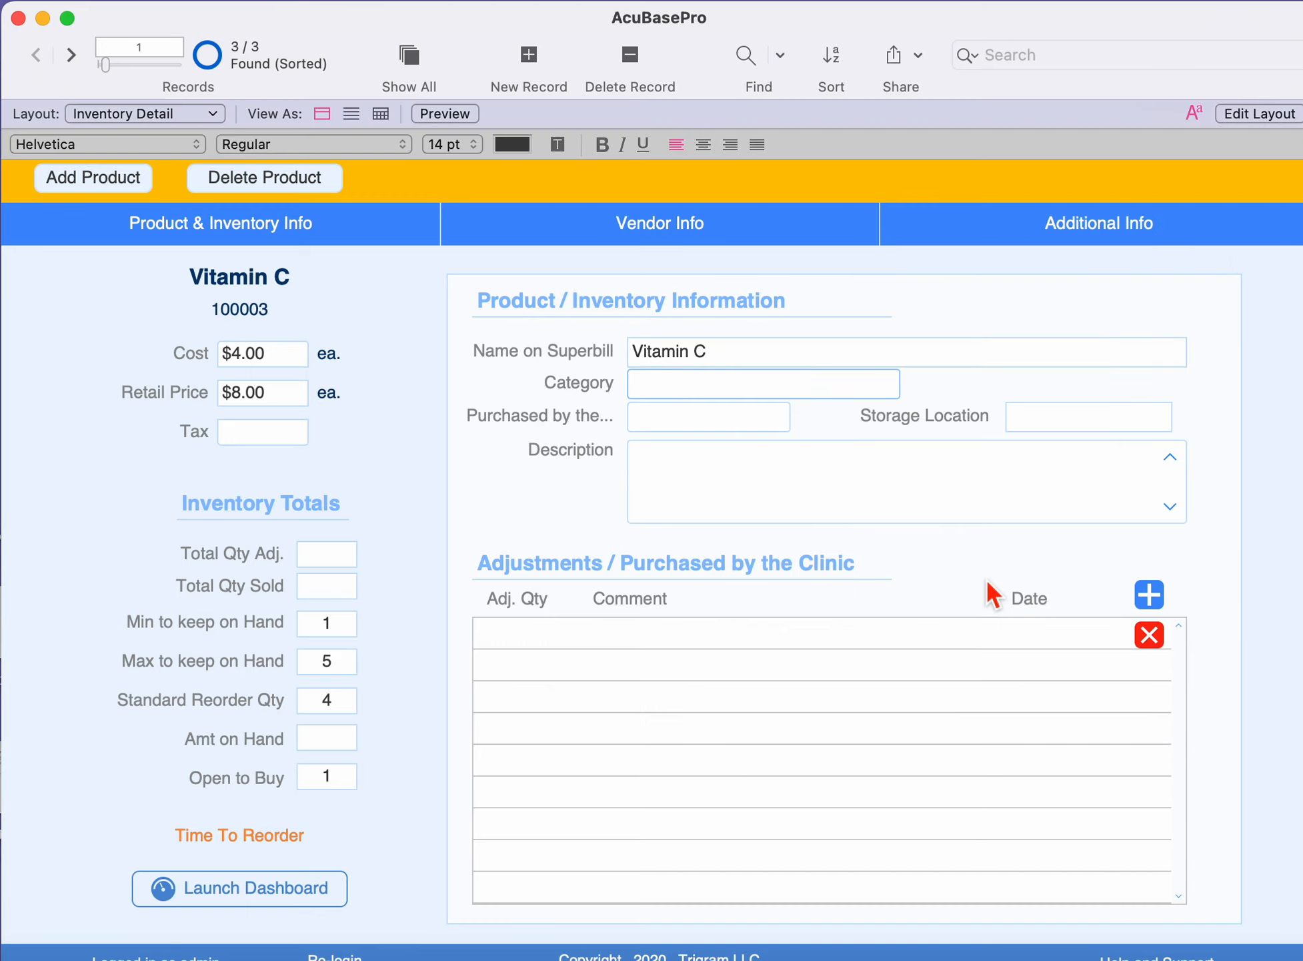
# Assign the Vitamin C product to the Vitamins category.
pyautogui.click(958, 385)
pyautogui.click(786, 385)
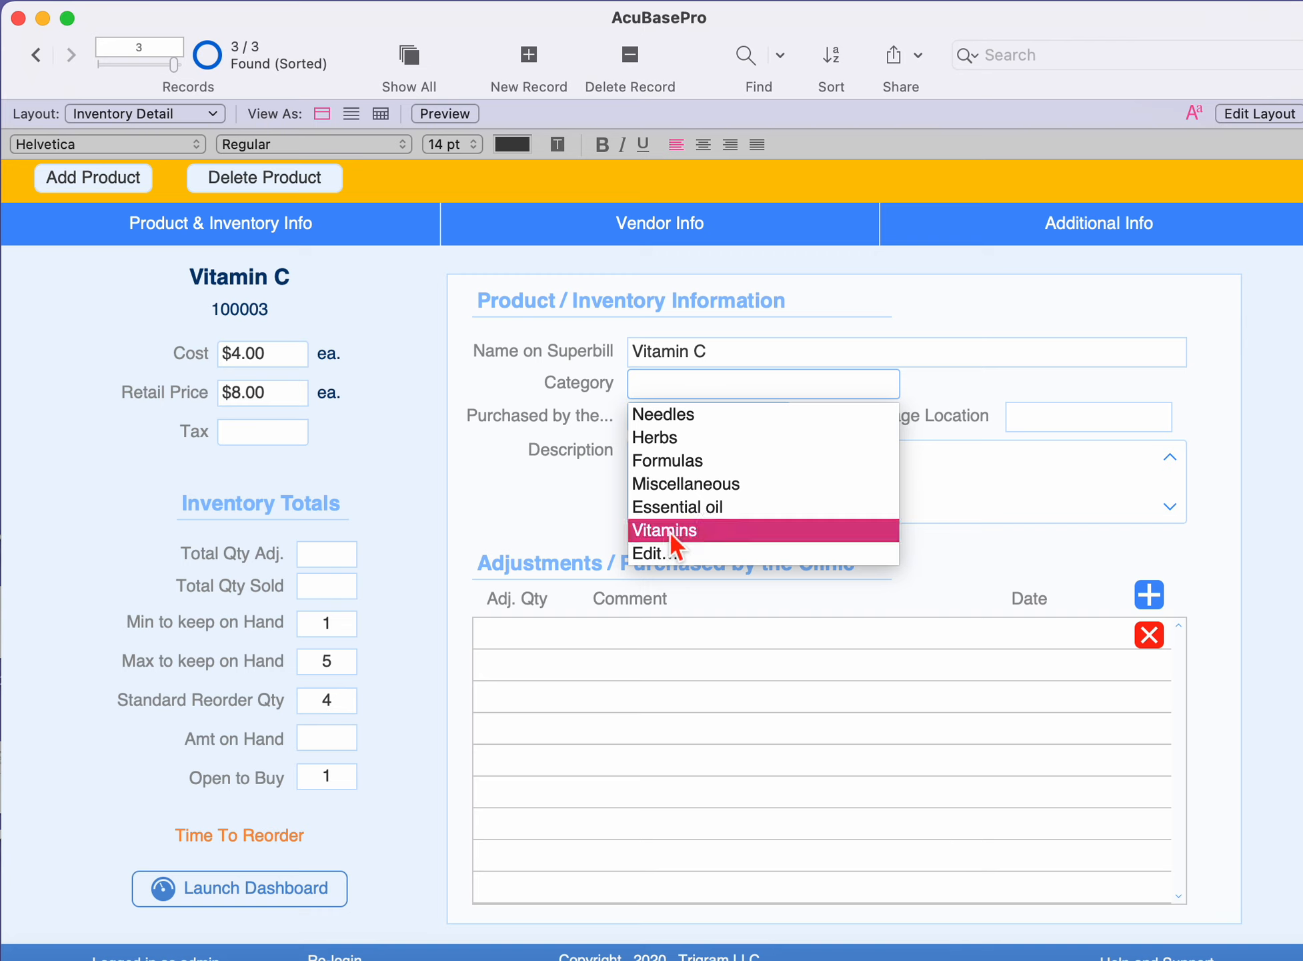
pyautogui.click(669, 531)
# Set the product's purchase unit to Bottle(s) and its storage location to Supply Cabinet.
pyautogui.click(686, 422)
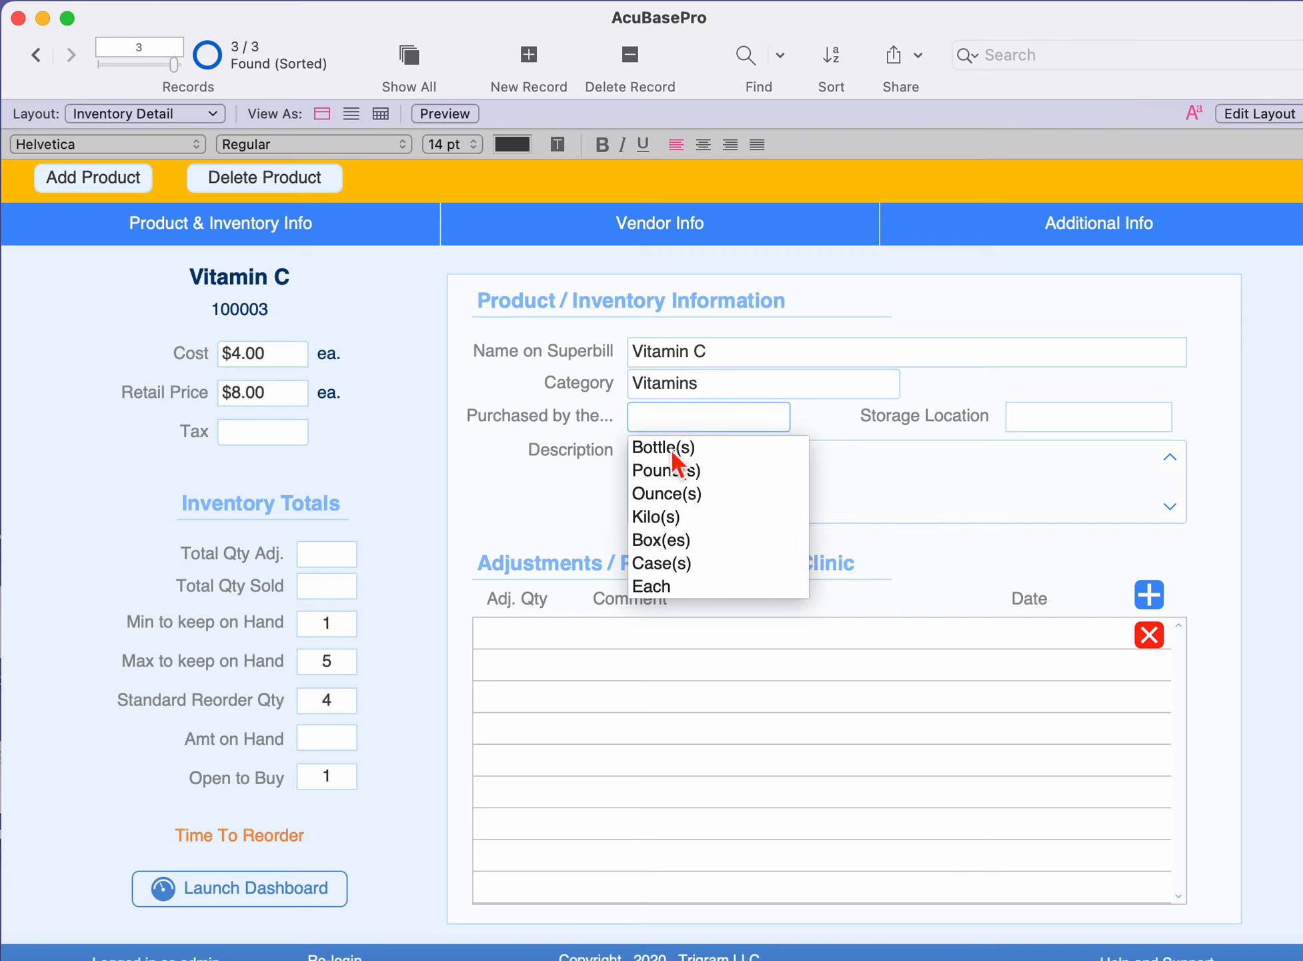
pyautogui.click(669, 447)
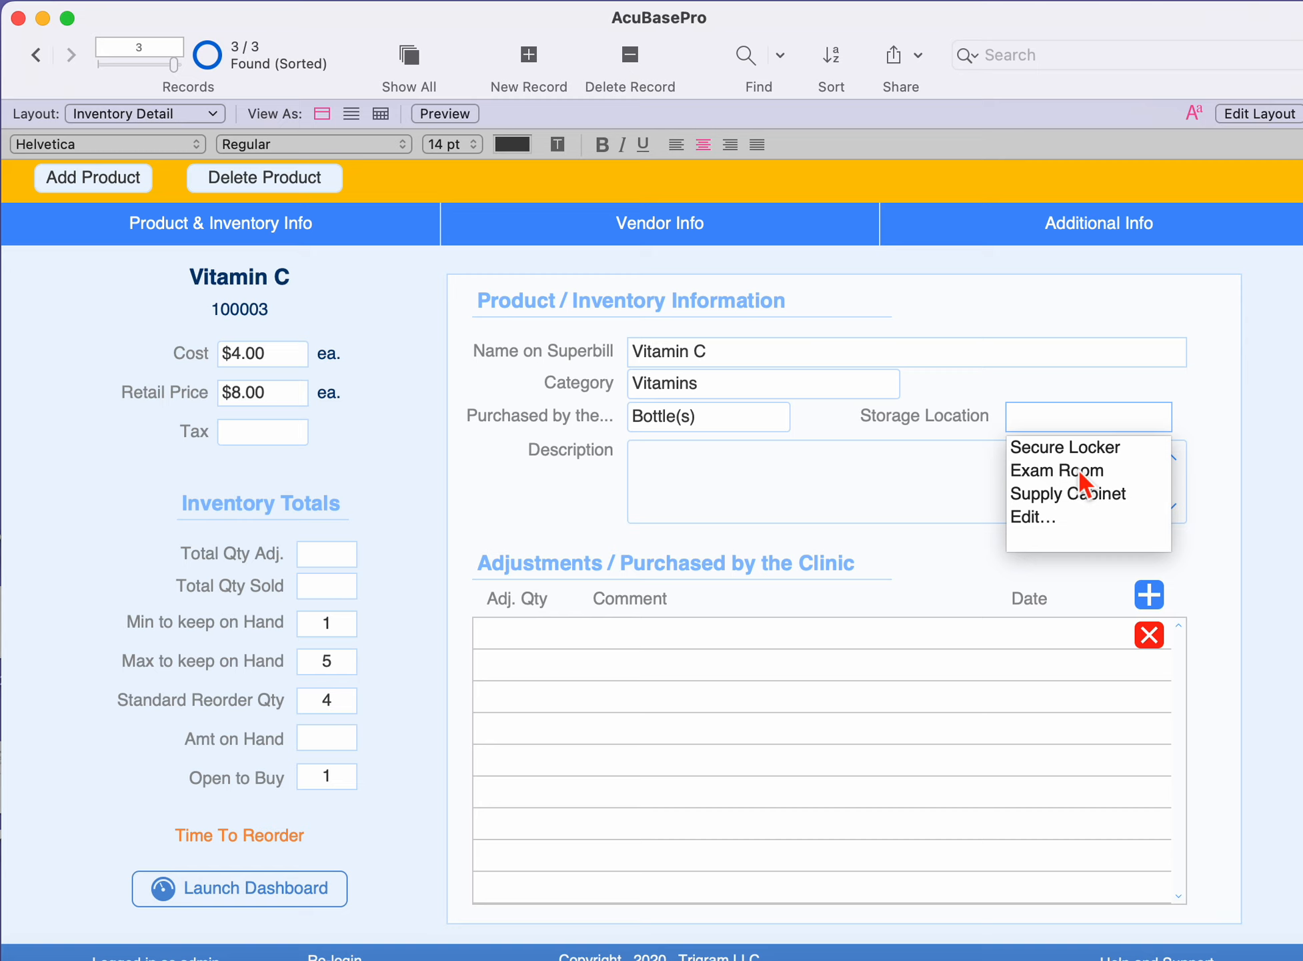
pyautogui.click(1067, 495)
pyautogui.press('Tab')
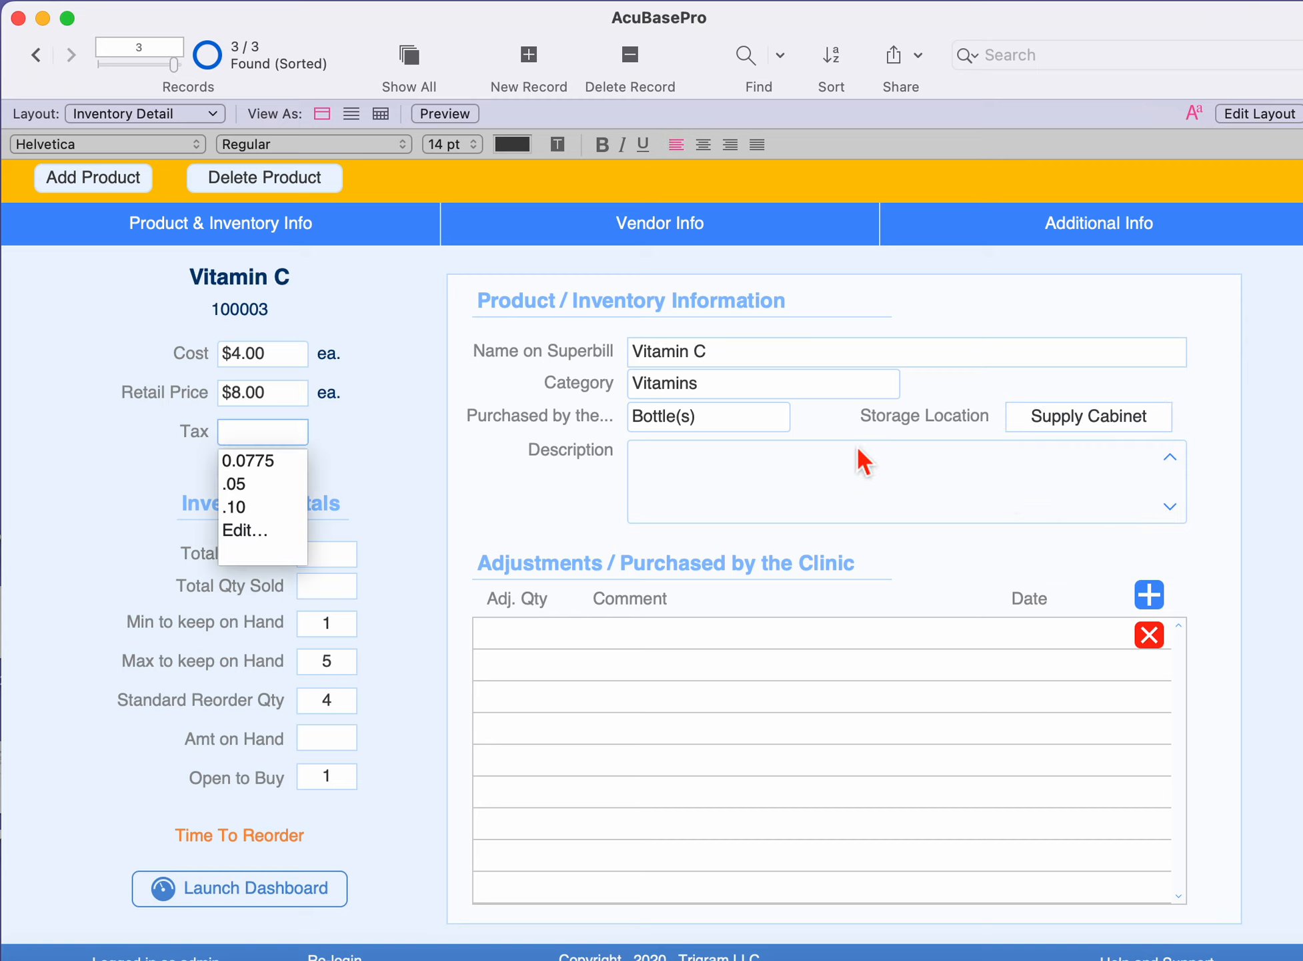
pyautogui.click(705, 505)
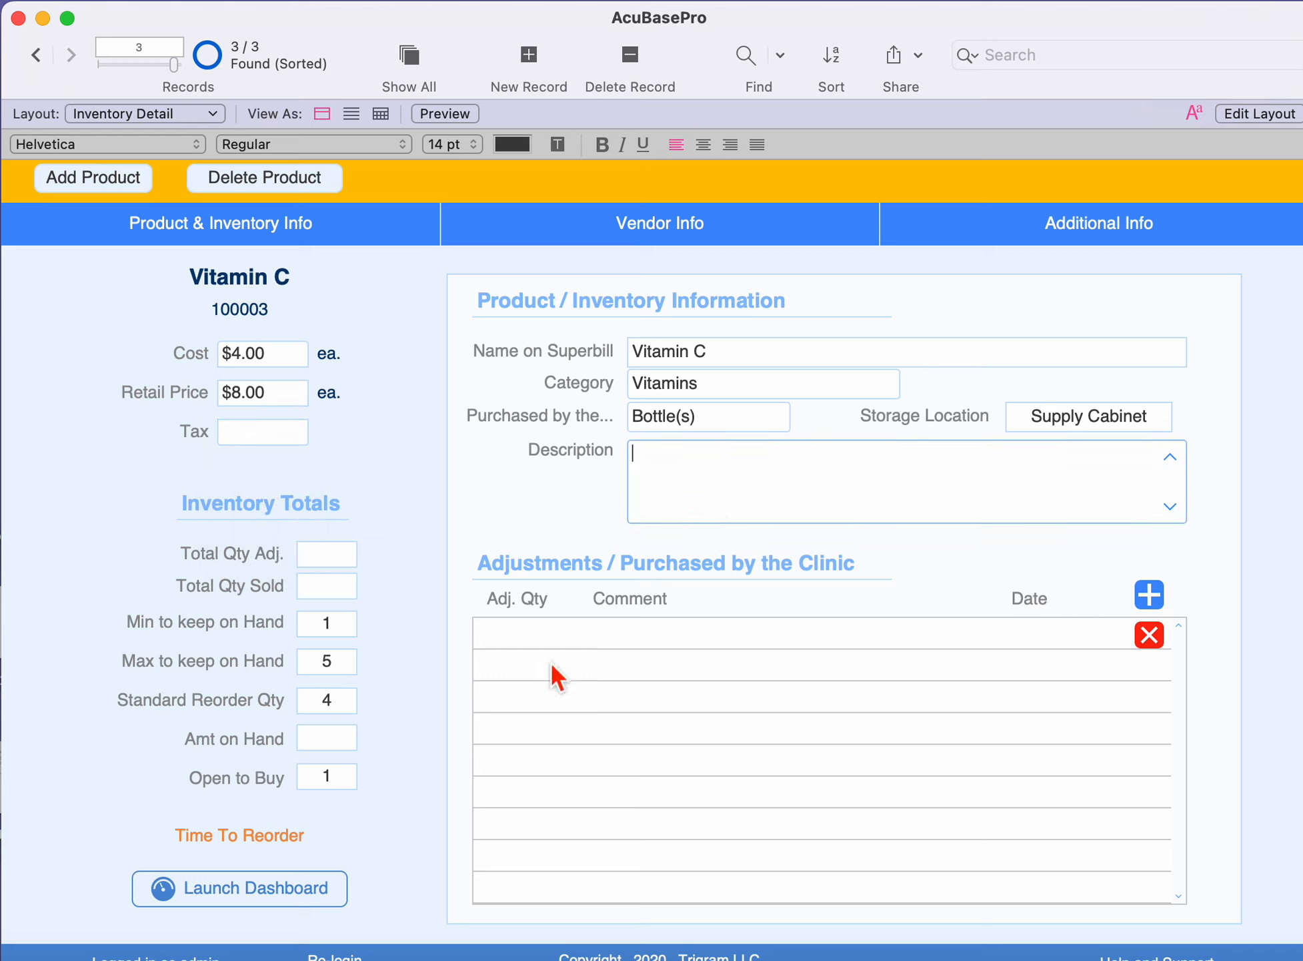
# Record an inventory adjustment of 10 for the product with the comment Received new inventory.
pyautogui.click(527, 640)
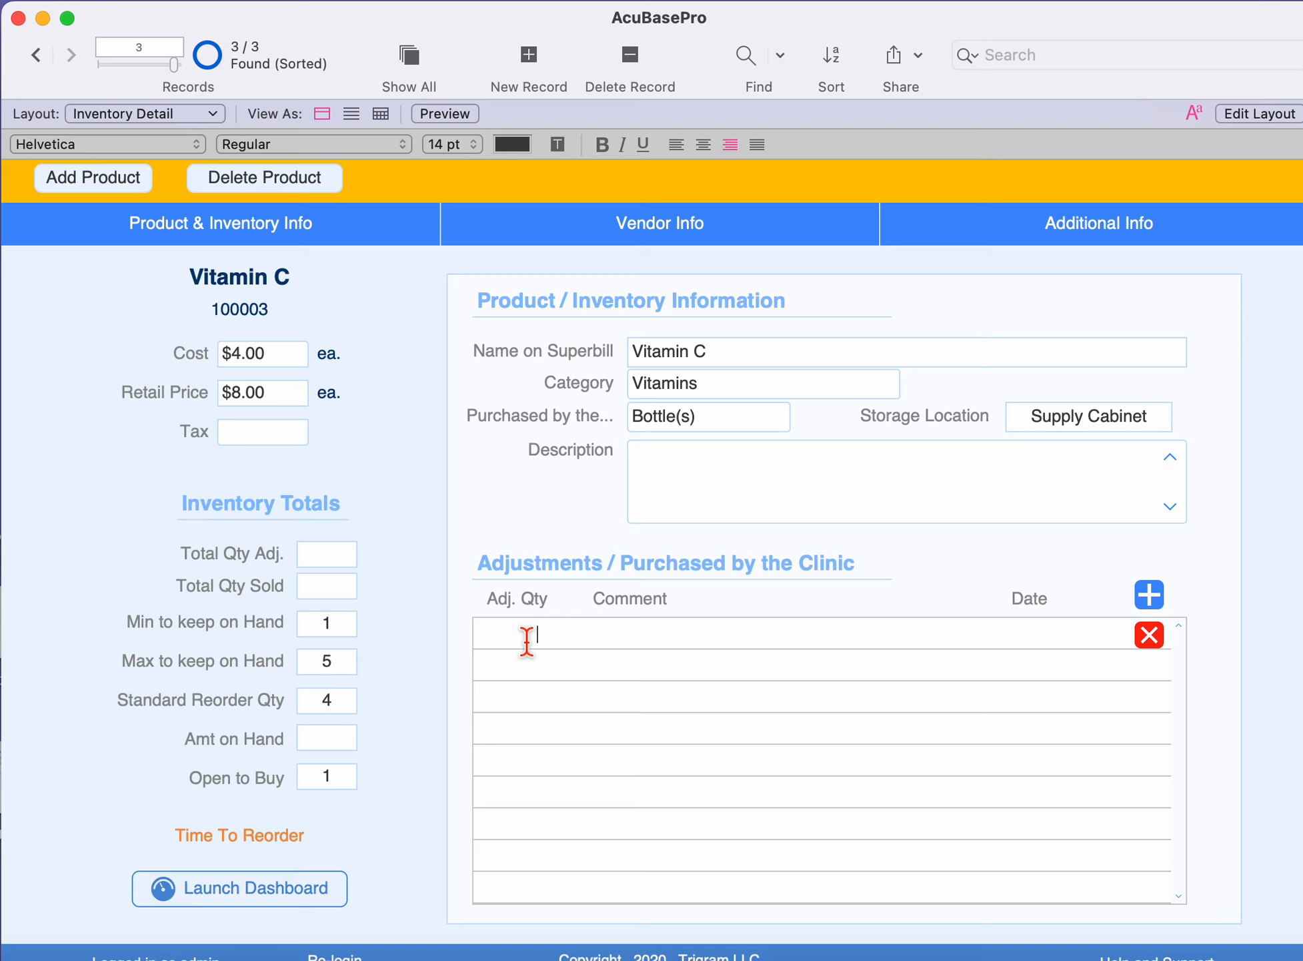
pyautogui.write('10')
pyautogui.click(633, 637)
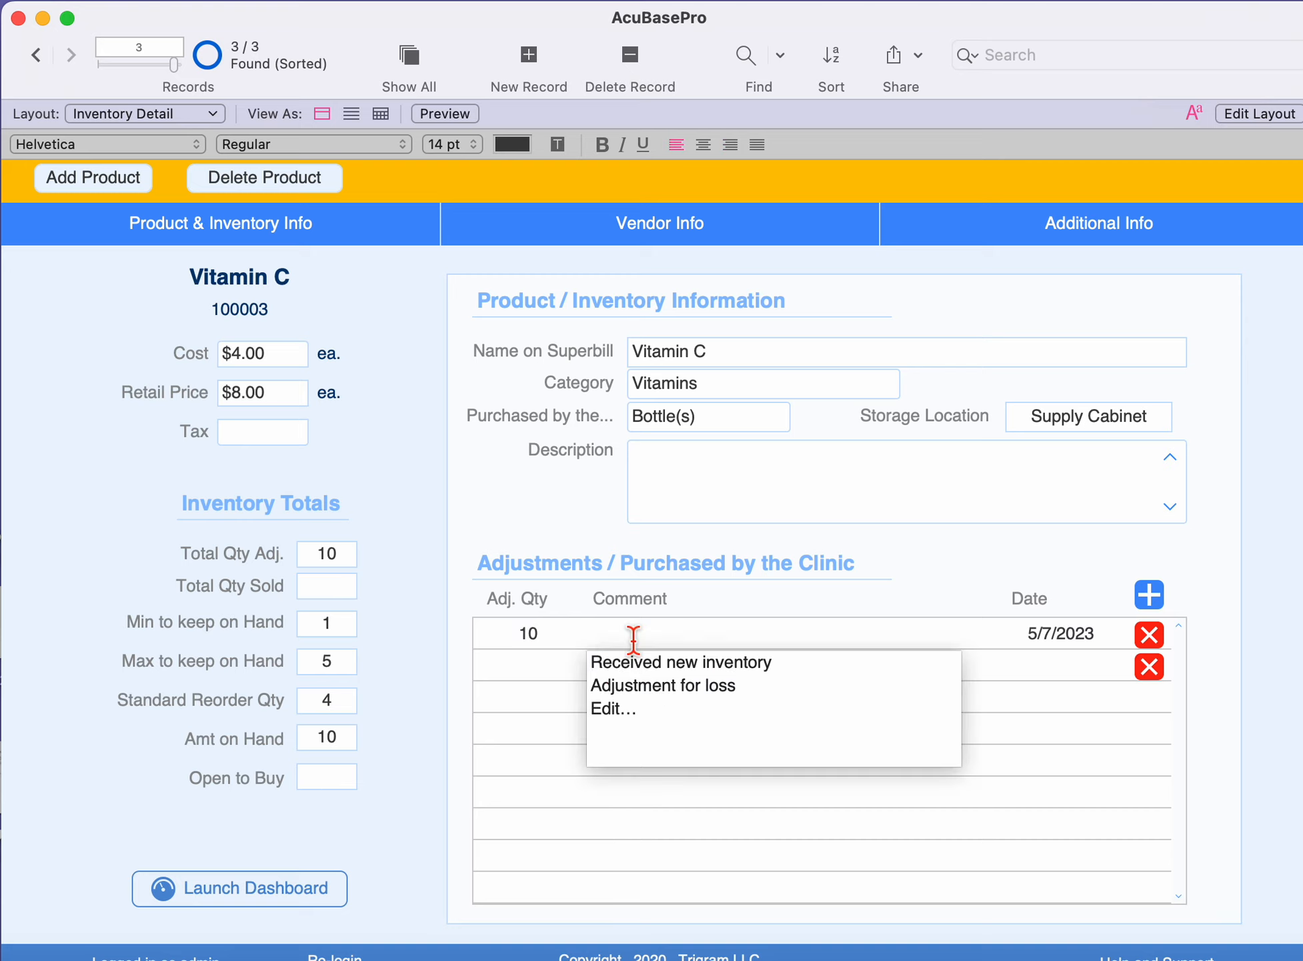
pyautogui.click(644, 665)
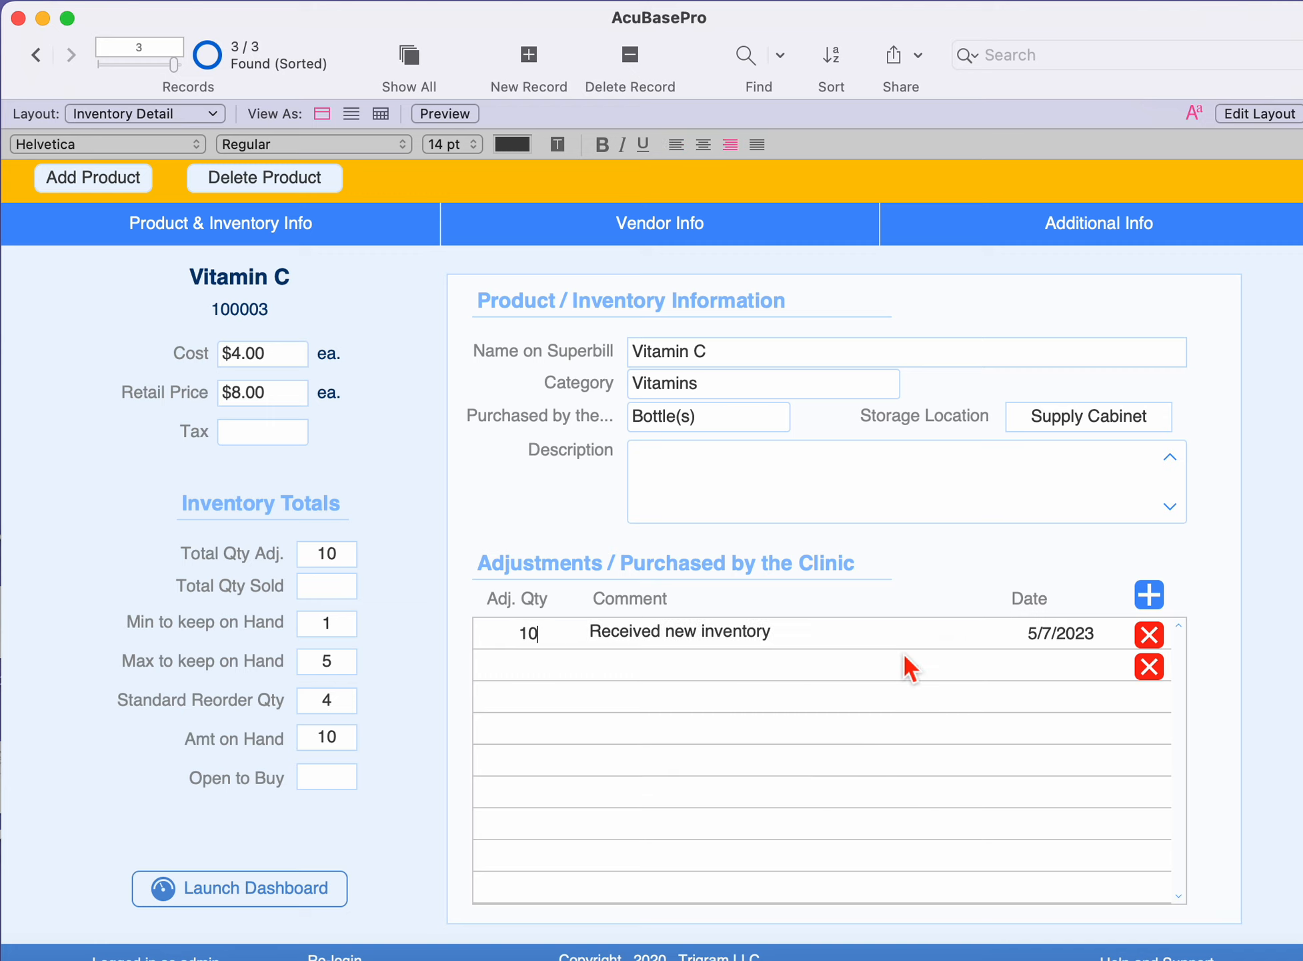
pyautogui.click(744, 636)
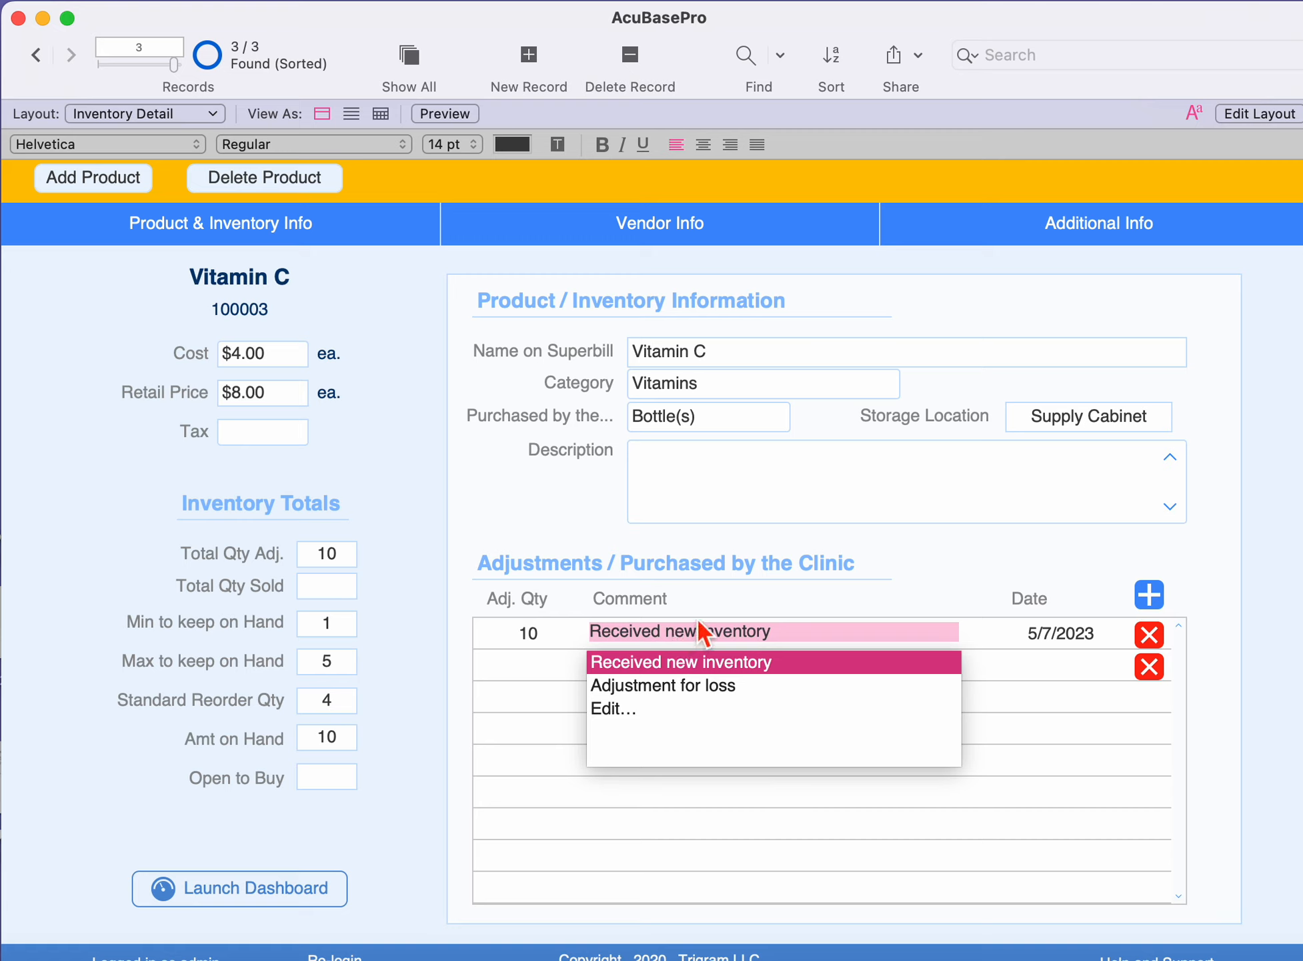
pyautogui.click(987, 634)
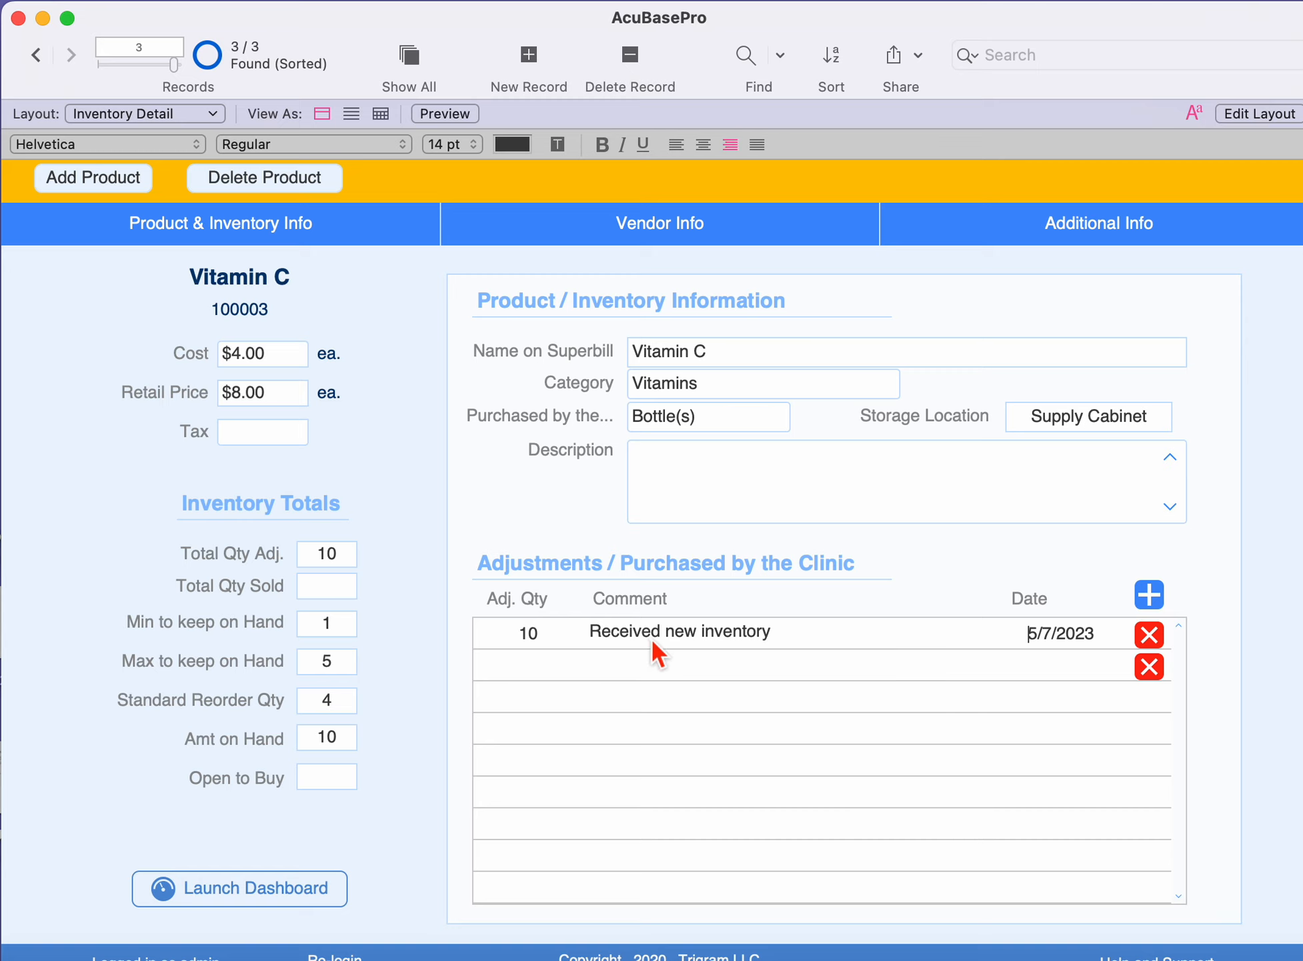
pyautogui.click(541, 643)
# Assign Blue Poppy Herbs as the vendor in the product's vendor information.
pyautogui.click(644, 304)
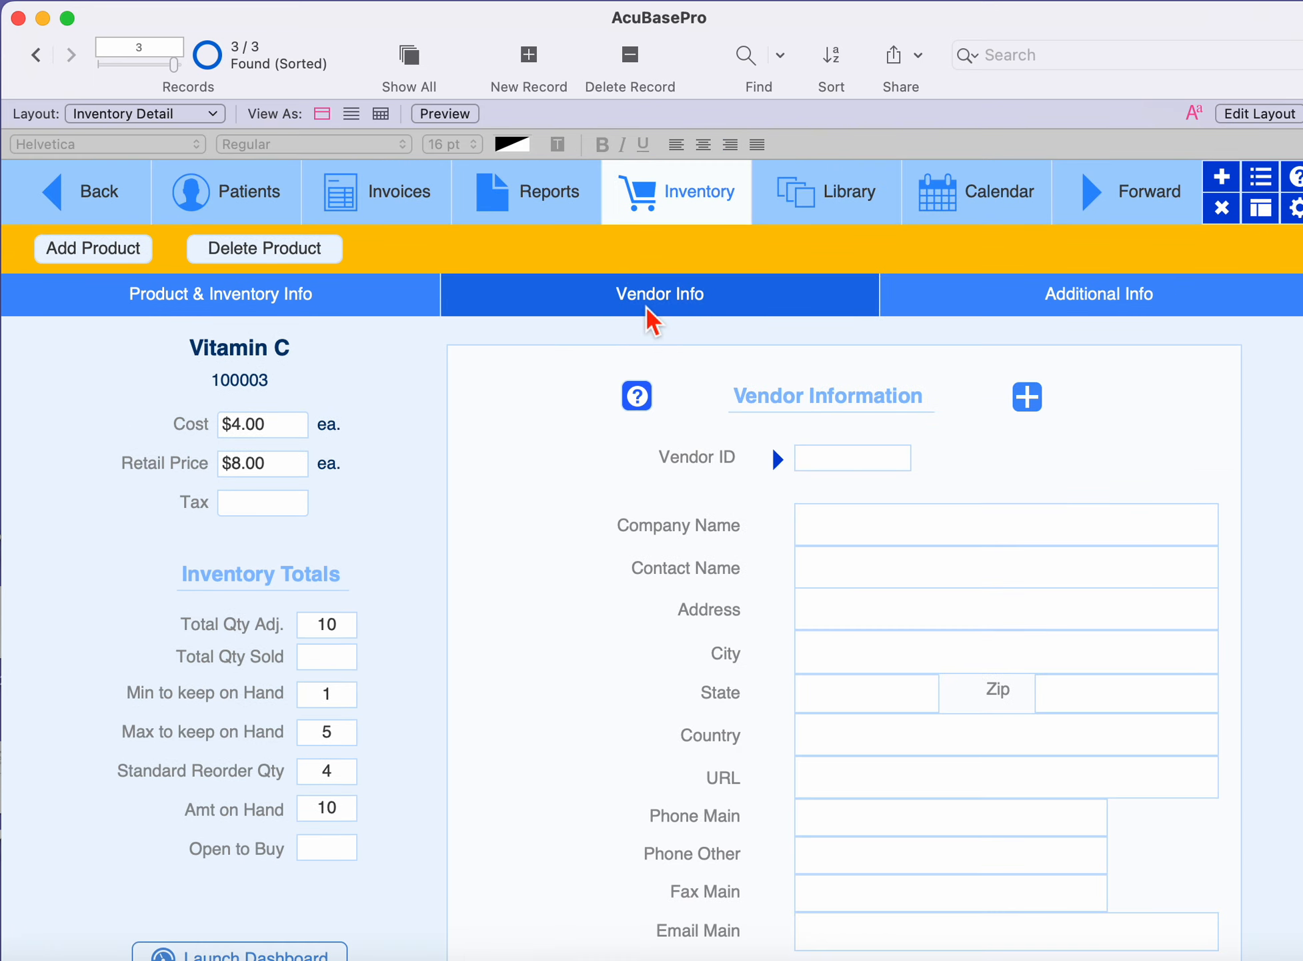
pyautogui.click(814, 462)
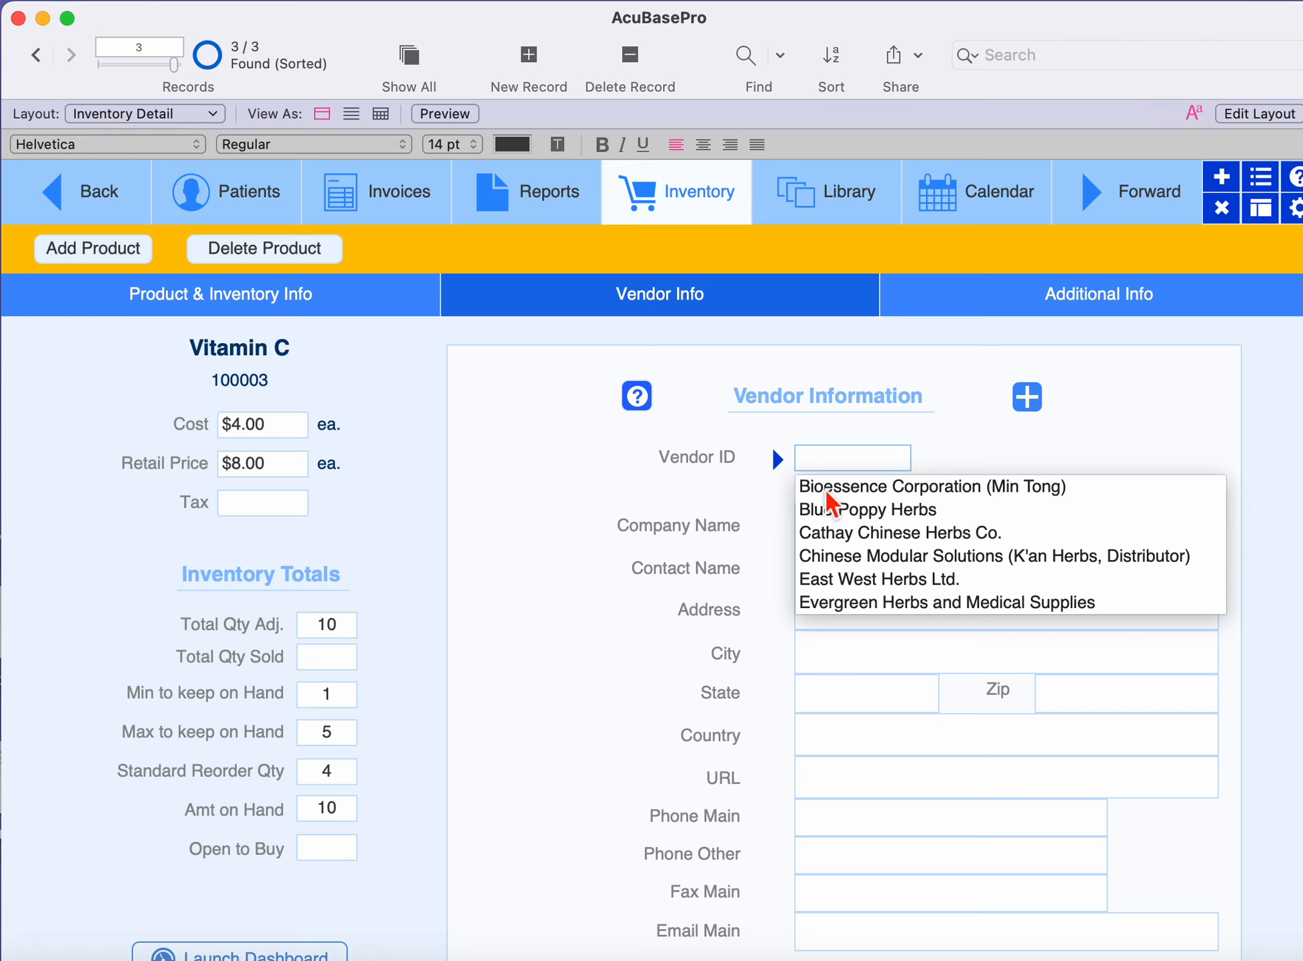
pyautogui.click(838, 513)
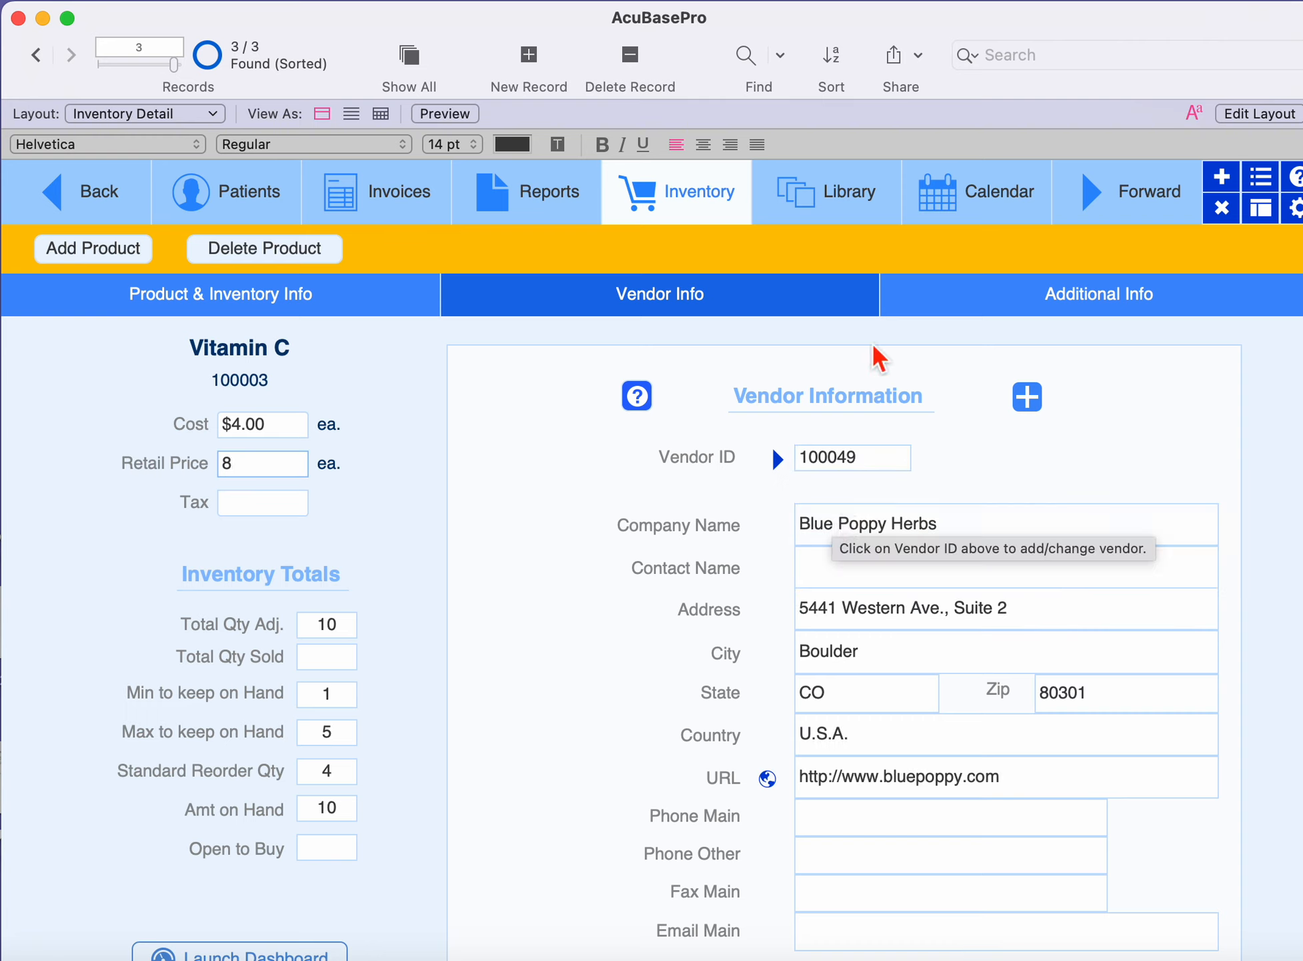
# Open the additional information of the Vitamin C product.
pyautogui.click(941, 307)
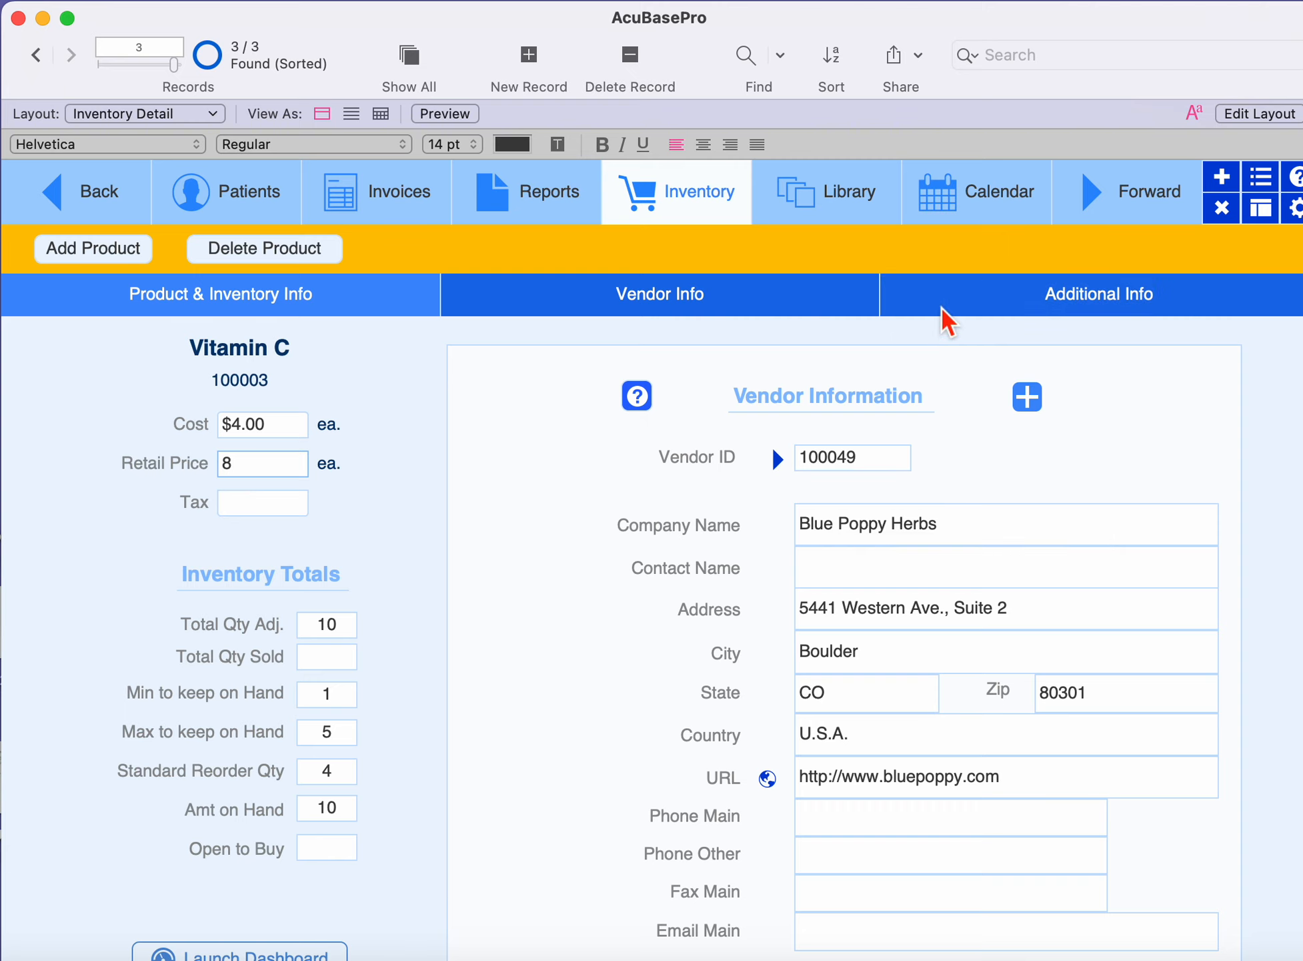